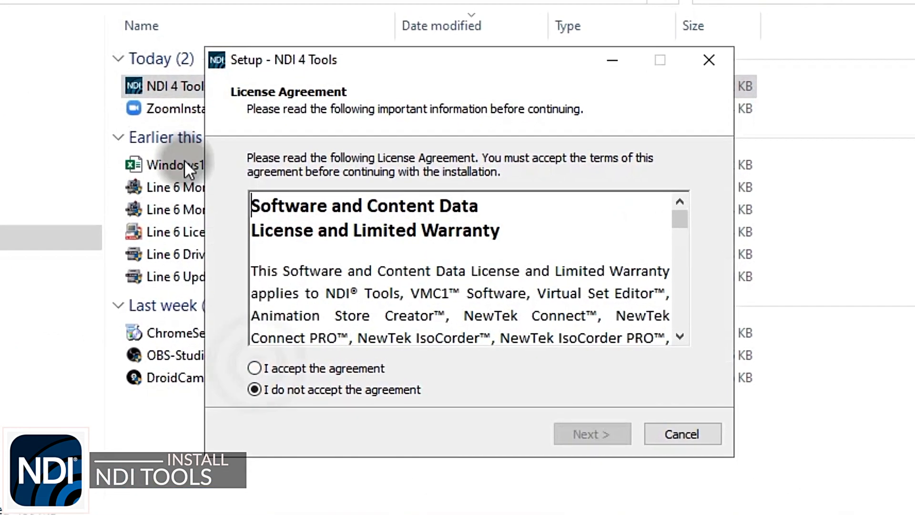
- Accept the NDI 4 Tools license agreement and keep the default destination folder C:\Program Files\NewTek\NDI 4 Tools
{"action": "left_click", "coordinate": [298, 365]}
{"action": "left_click", "coordinate": [603, 439]}
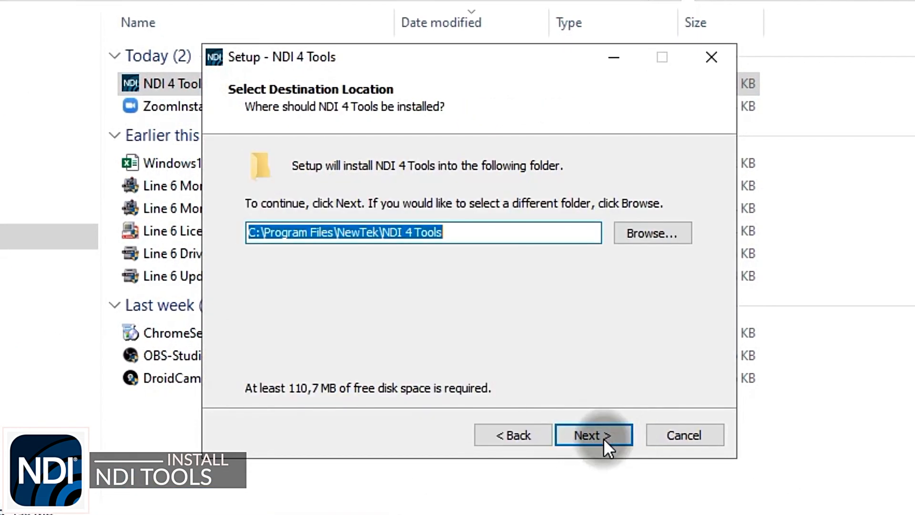
{"action": "left_click", "coordinate": [590, 434]}
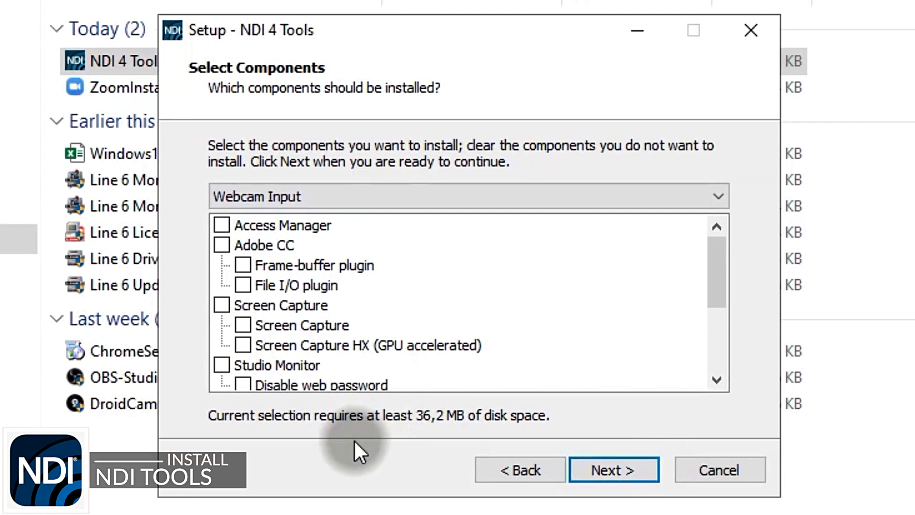
- Add the Screen Capture components to the Webcam Input selection and install NDI 4 Tools with the default Start Menu folder
{"action": "left_click", "coordinate": [221, 305]}
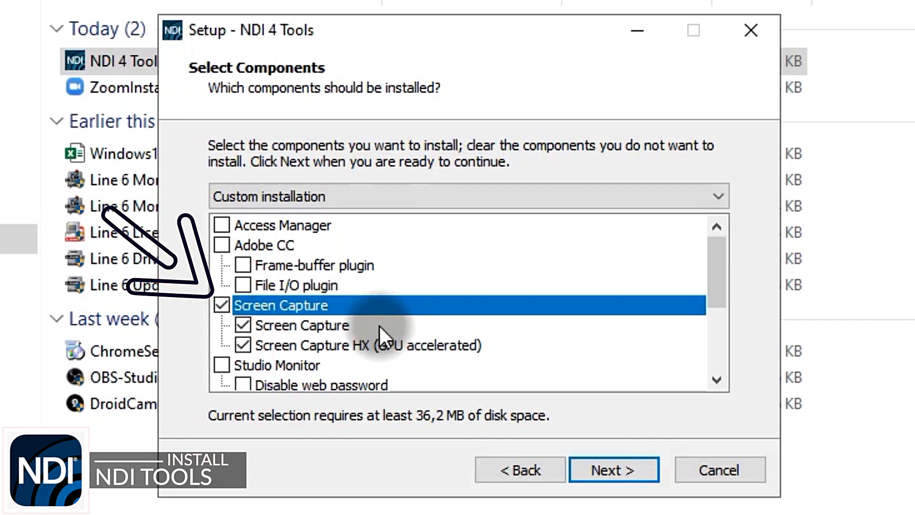
{"action": "scroll", "coordinate": [673, 333], "scroll_direction": "down", "scroll_amount": 3}
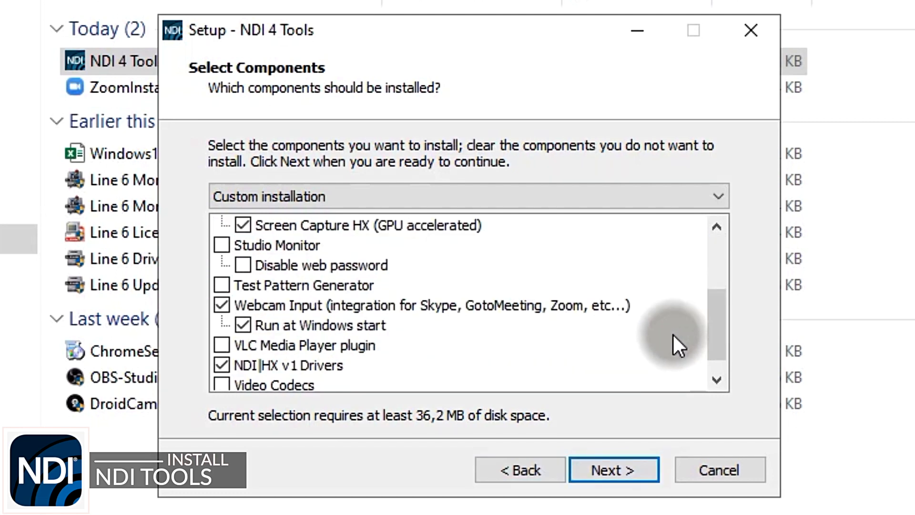
{"action": "scroll", "coordinate": [494, 279], "scroll_direction": "up", "scroll_amount": 3}
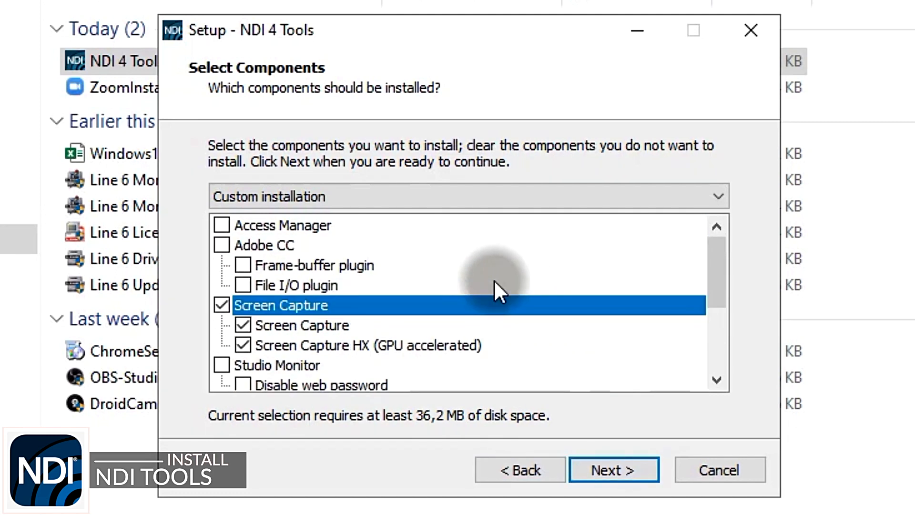
{"action": "left_click", "coordinate": [609, 473]}
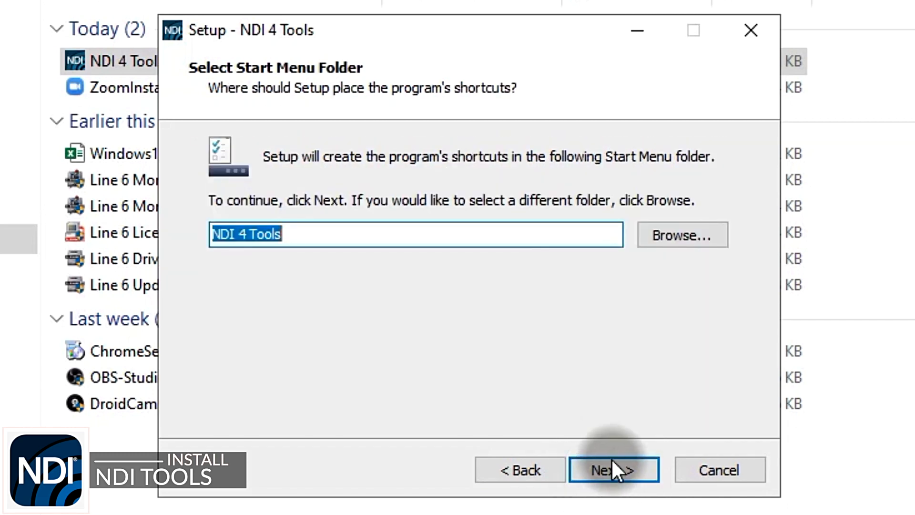
{"action": "left_click", "coordinate": [611, 459]}
{"action": "left_click", "coordinate": [617, 464]}
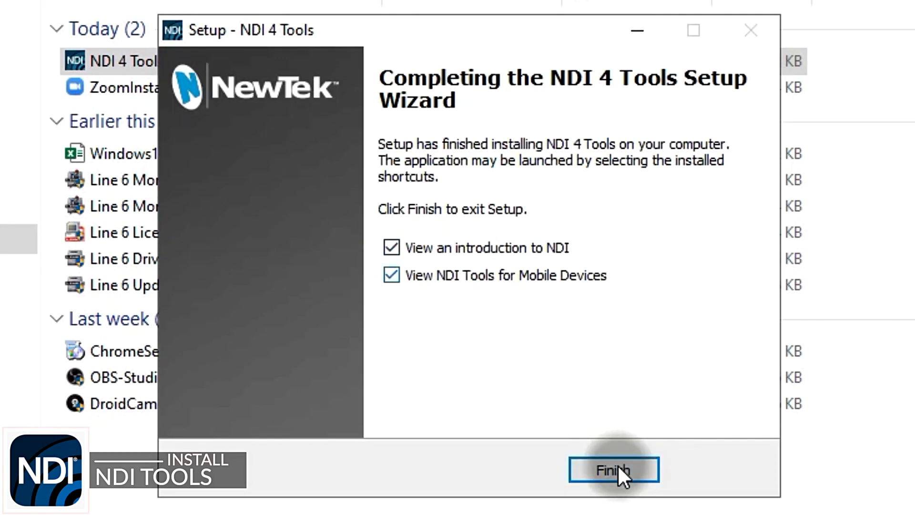
- Finish the setup without viewing the NDI introduction or NDI Tools for Mobile Devices, and close the Downloads folder
{"action": "left_click", "coordinate": [532, 264]}
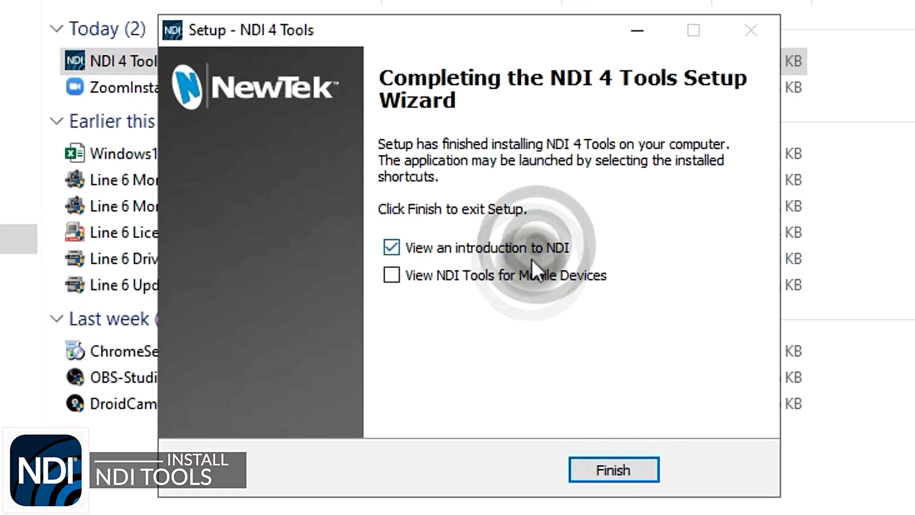
{"action": "left_click", "coordinate": [536, 246]}
{"action": "left_click", "coordinate": [613, 459]}
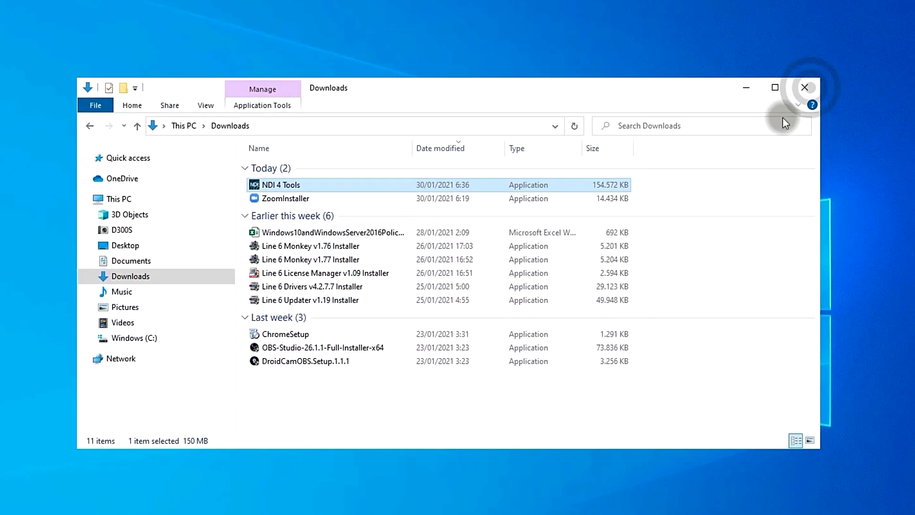
{"action": "left_click", "coordinate": [804, 88]}
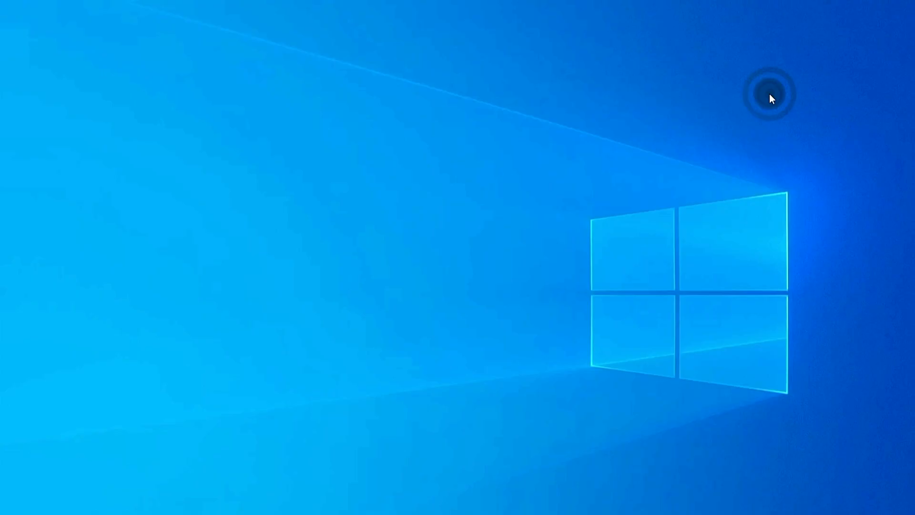
- Check the tray for NDI Virtual Input, launch NDI Screen Capture and view its tray options
{"action": "left_click", "coordinate": [735, 486]}
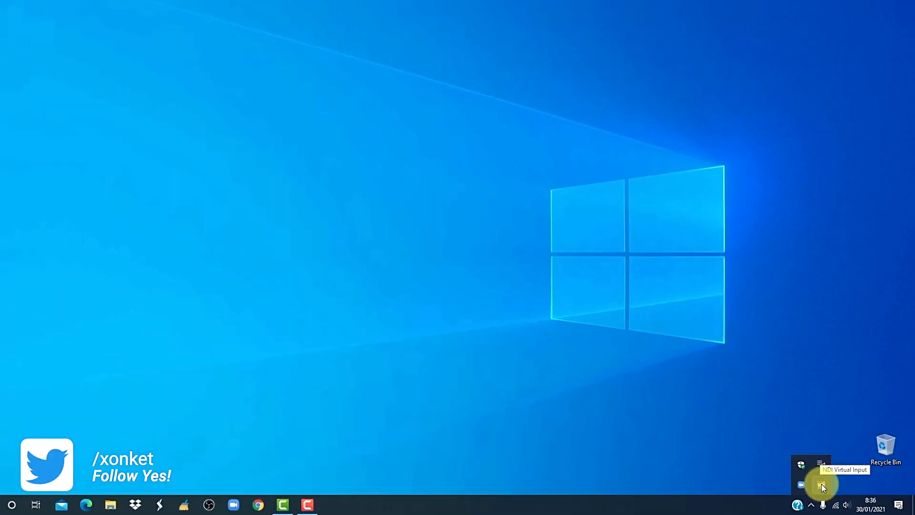
{"action": "left_click", "coordinate": [435, 325]}
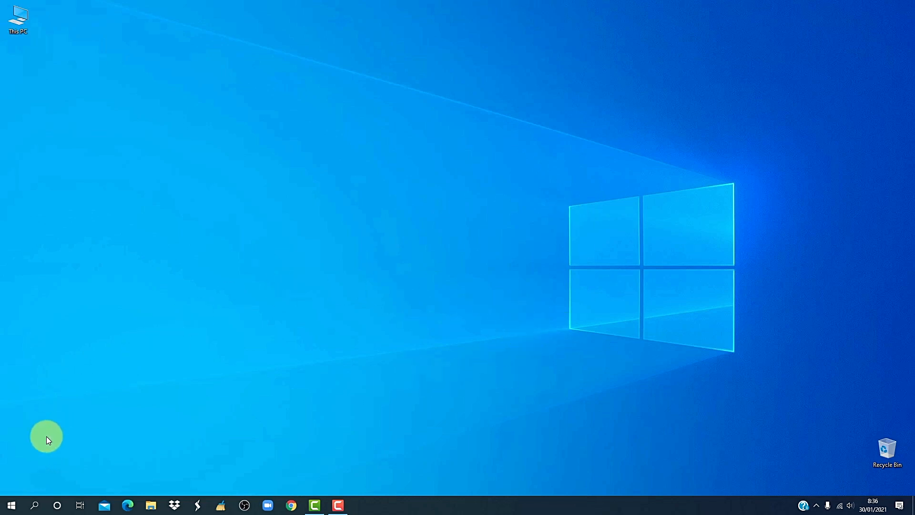
{"action": "left_click", "coordinate": [21, 506]}
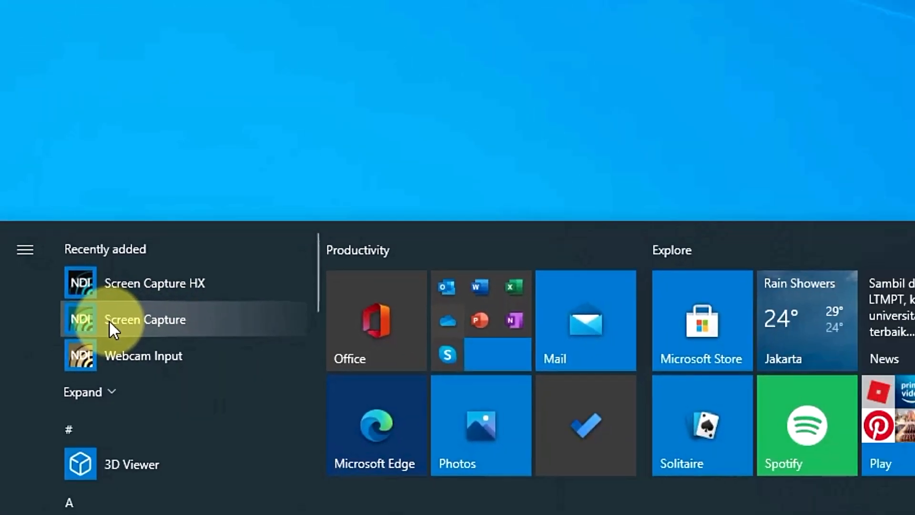
{"action": "left_click", "coordinate": [135, 360]}
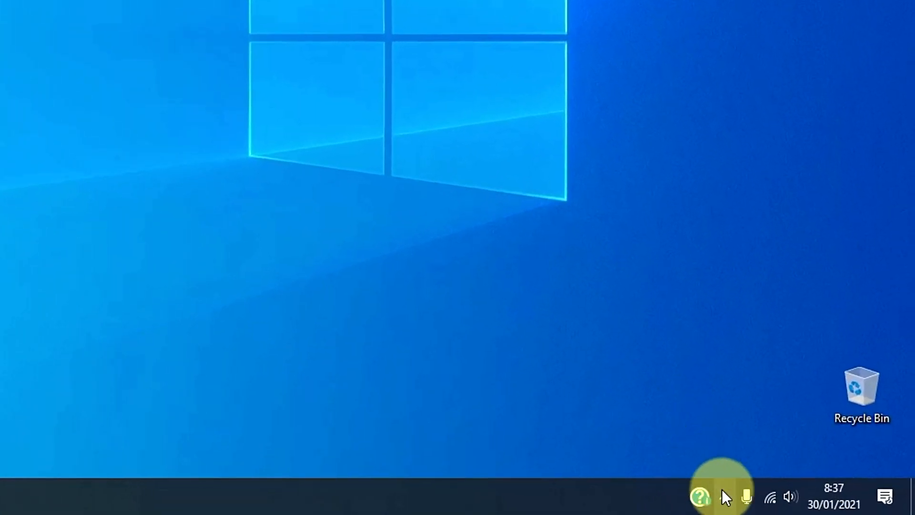
{"action": "left_click", "coordinate": [723, 490]}
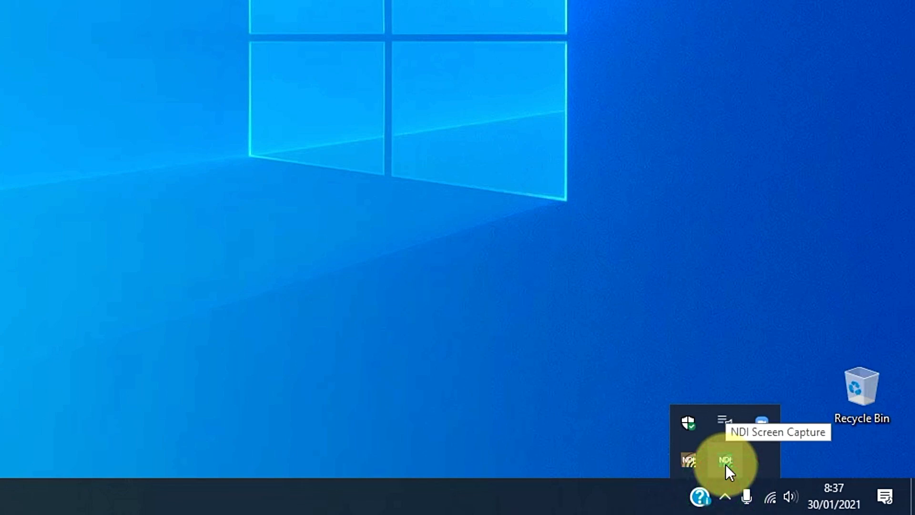
{"action": "right_click", "coordinate": [725, 461]}
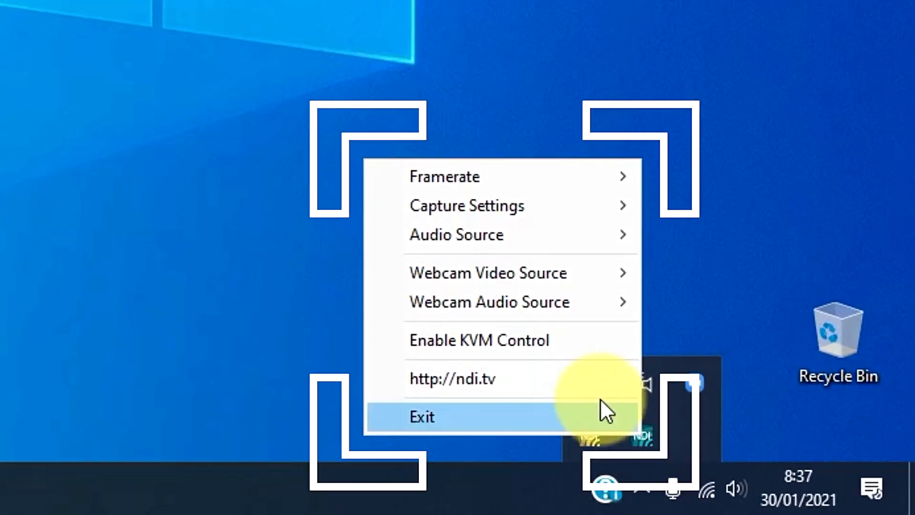
{"action": "left_click", "coordinate": [93, 13]}
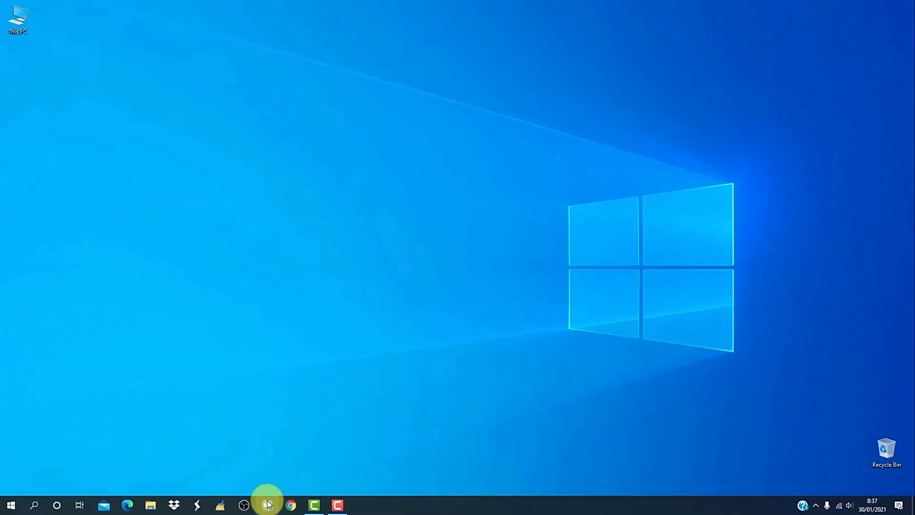
- Switch to Zoom, start a new meeting joined with computer audio, and stop the camera video
{"action": "left_click", "coordinate": [268, 504]}
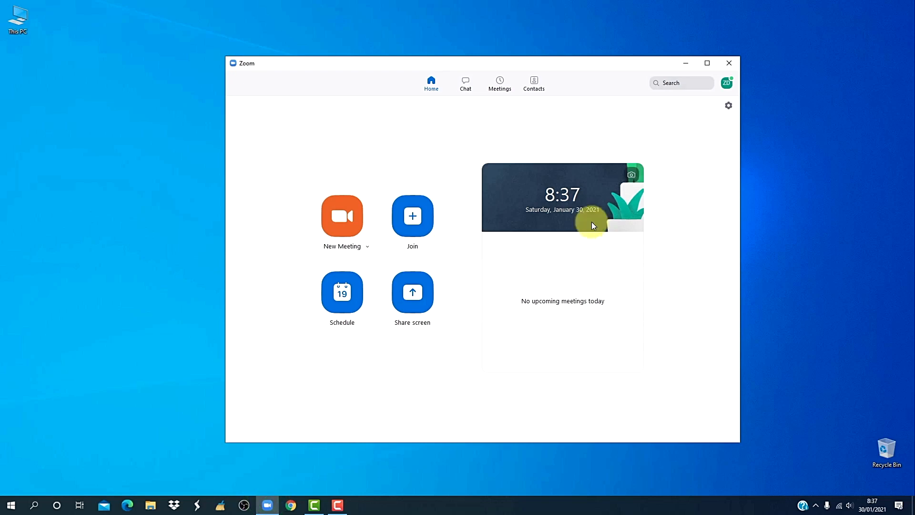
{"action": "left_click", "coordinate": [329, 216]}
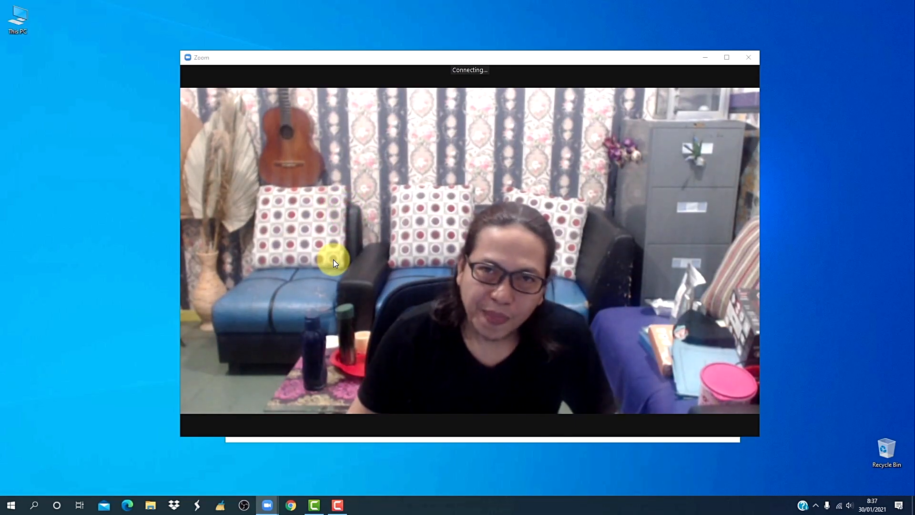
{"action": "left_click", "coordinate": [310, 320]}
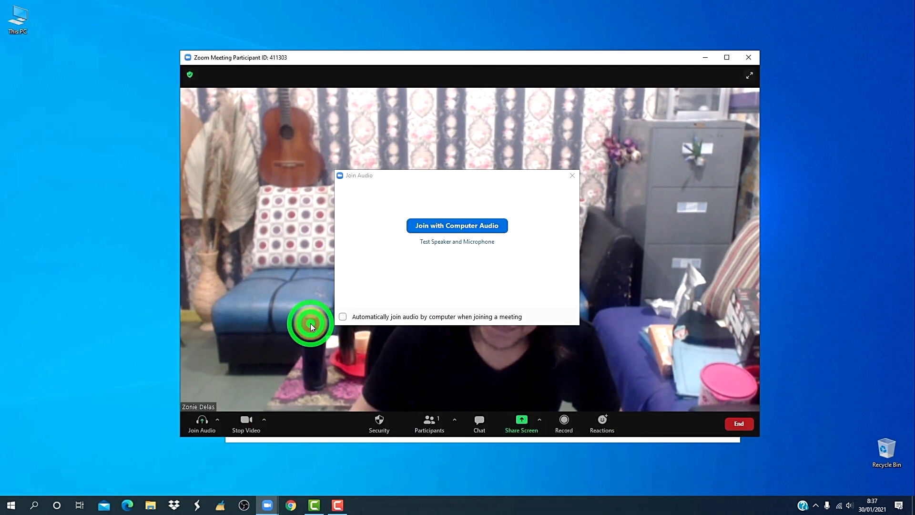
{"action": "left_click", "coordinate": [480, 225]}
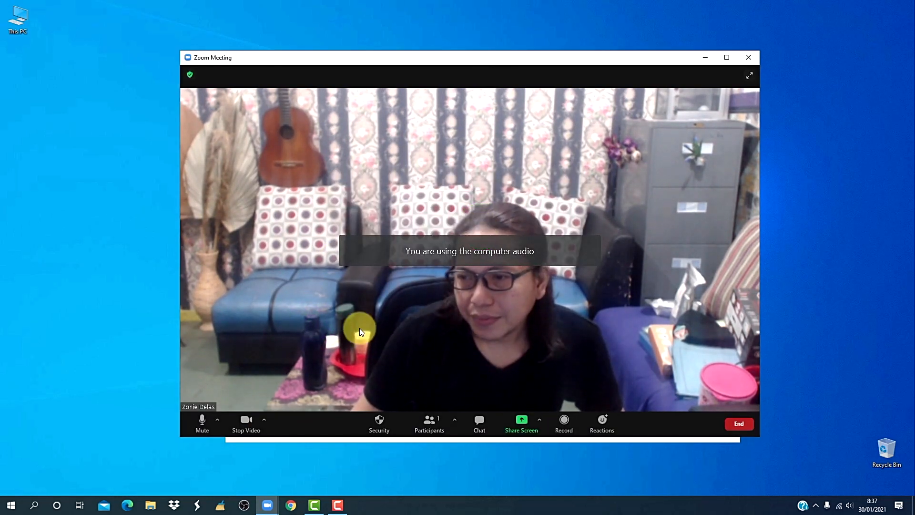
{"action": "left_click", "coordinate": [245, 422]}
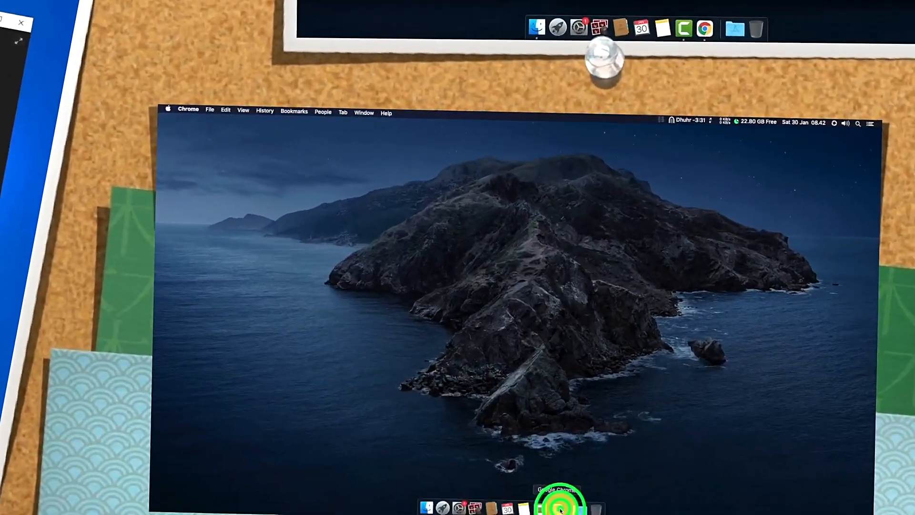
- Switch to Chrome on the Mac and search Google for "obs ndi" in a new tab
{"action": "left_click", "coordinate": [560, 509]}
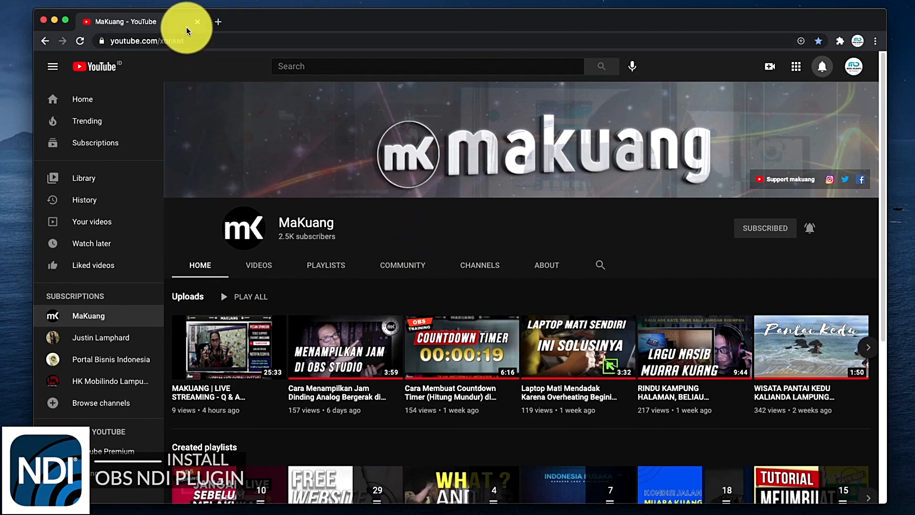
{"action": "left_click", "coordinate": [213, 20]}
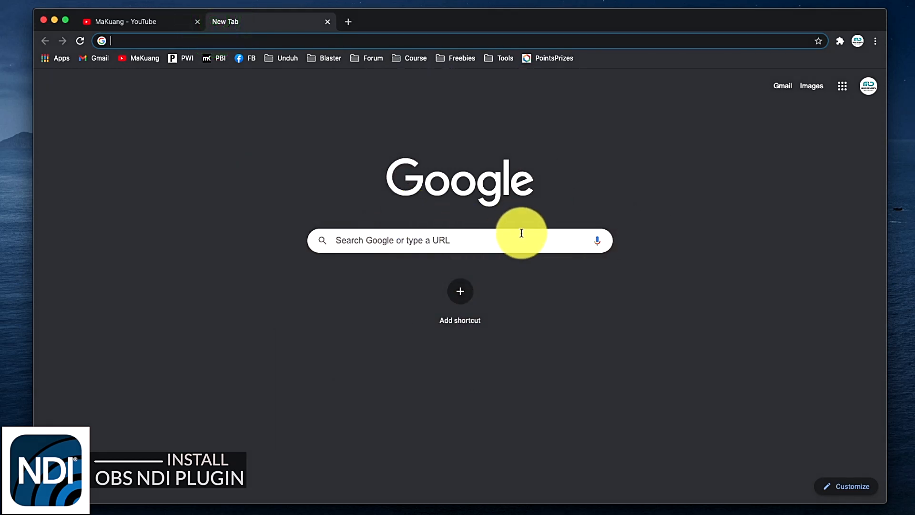
{"action": "left_click", "coordinate": [534, 243]}
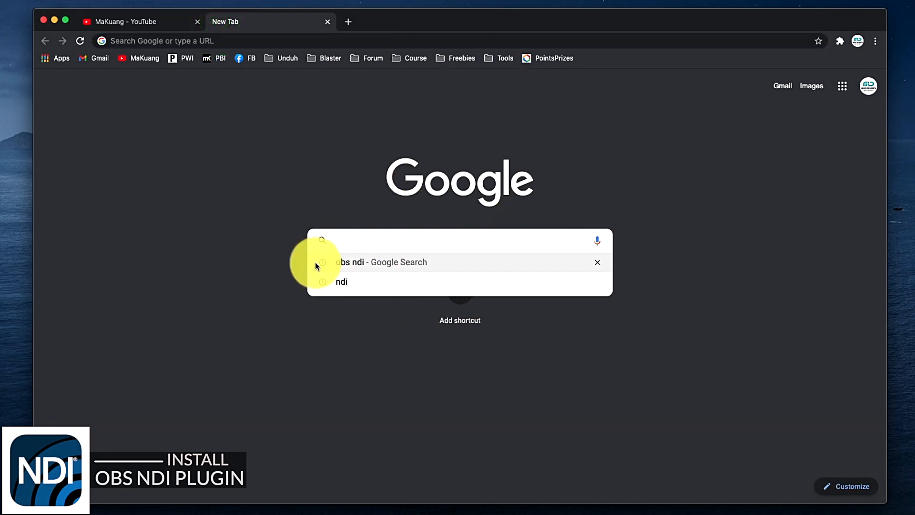
{"action": "type", "text": "obs"}
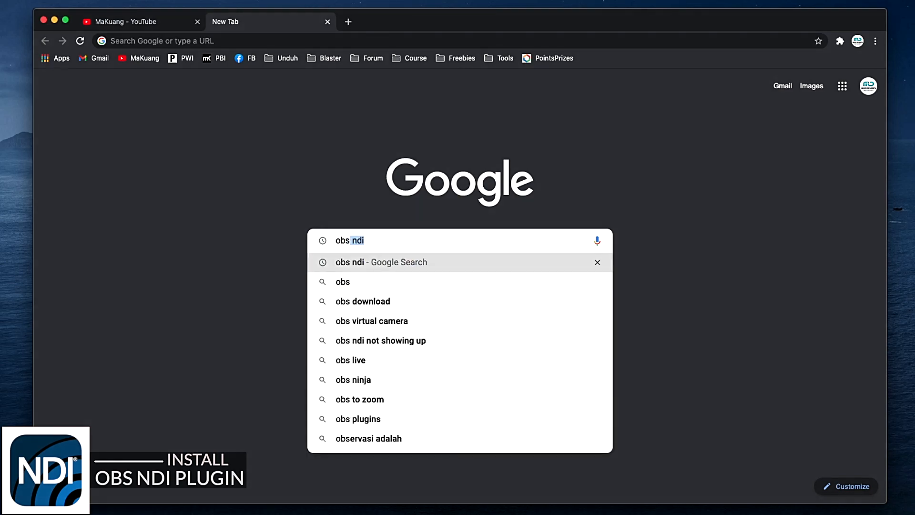
{"action": "key", "text": "Return"}
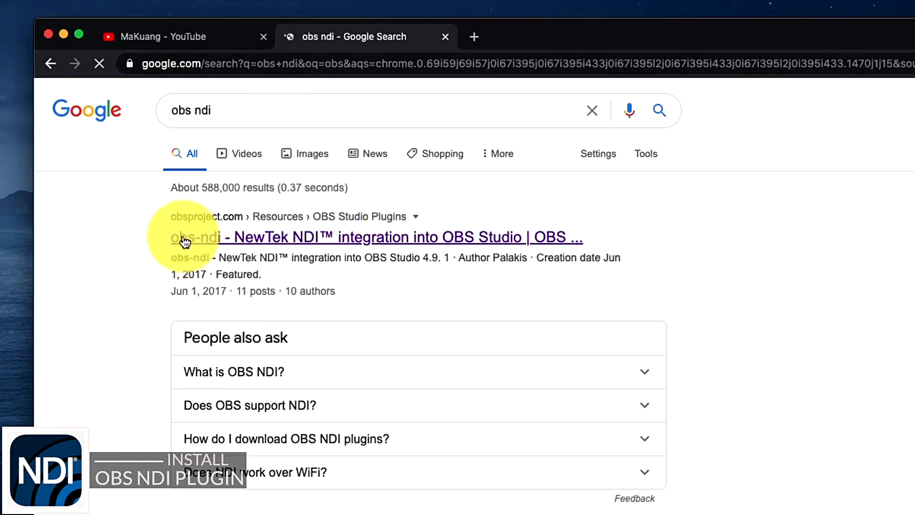
- Open the obs-ndi plugin page on the OBS site, go to its download and examine the installers among the release assets
{"action": "left_click", "coordinate": [468, 239]}
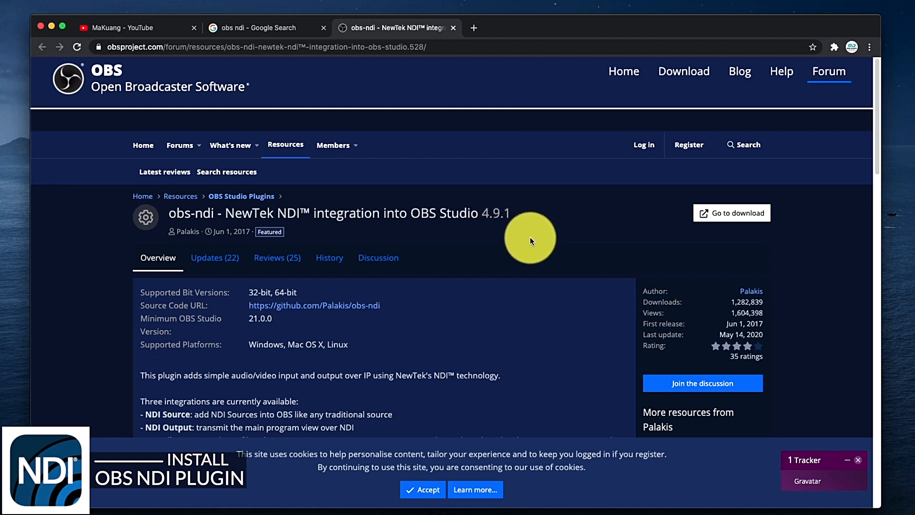
{"action": "left_click", "coordinate": [750, 219]}
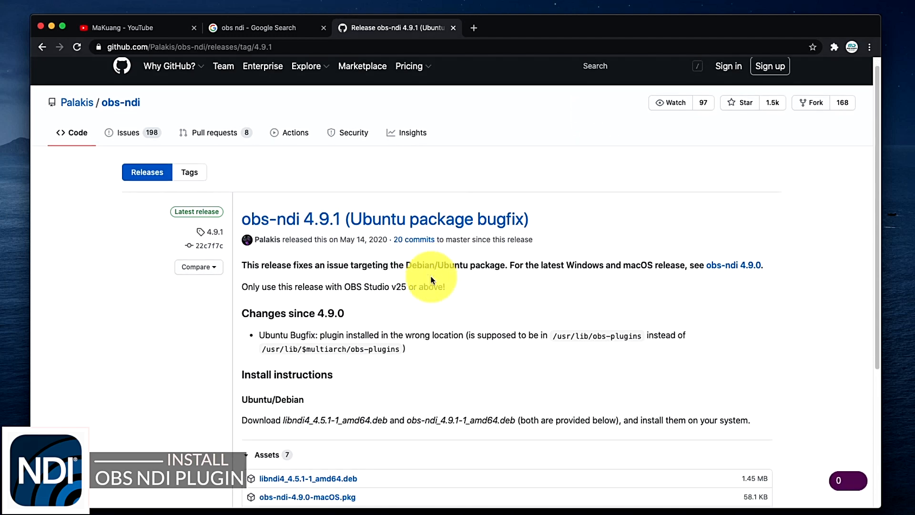
{"action": "scroll", "coordinate": [430, 280], "scroll_direction": "down", "scroll_amount": 3}
{"action": "scroll", "coordinate": [431, 279], "scroll_direction": "down", "scroll_amount": 3}
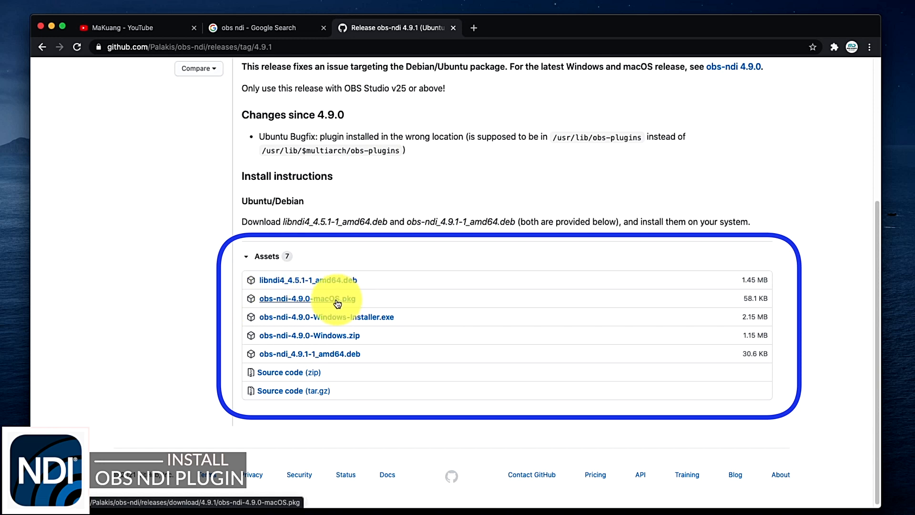
- Minimize Chrome, launch OBS on the Mac and check its tools for the NDI™ Output settings entry
{"action": "left_click", "coordinate": [51, 27]}
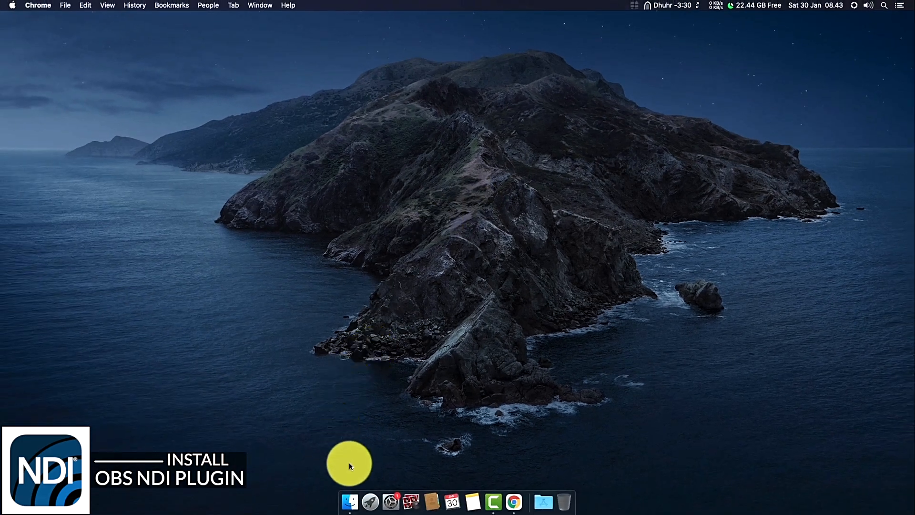
{"action": "left_click", "coordinate": [376, 505]}
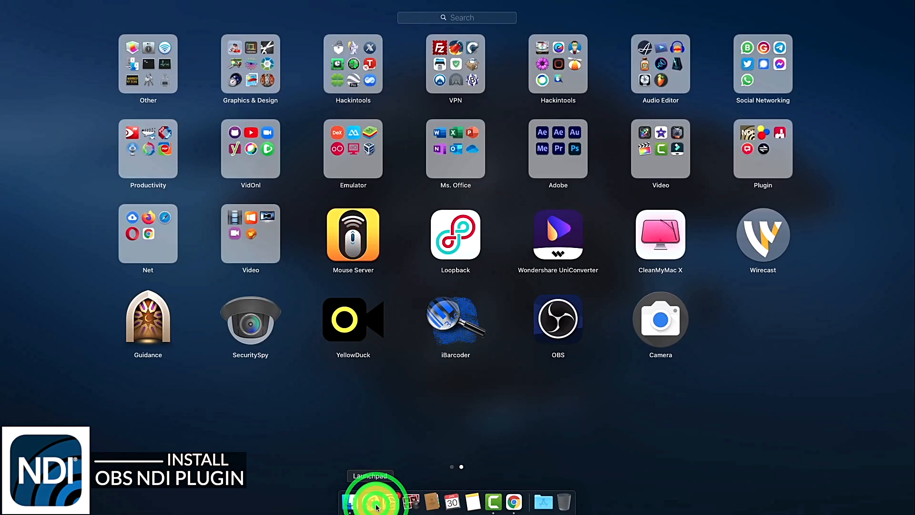
{"action": "left_click", "coordinate": [554, 330]}
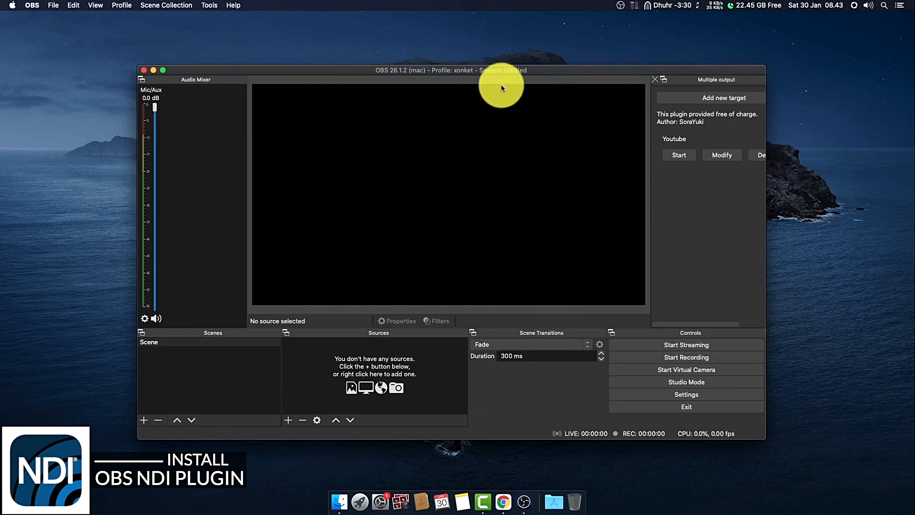
{"action": "left_click_drag", "start_coordinate": [511, 70], "coordinate": [532, 70]}
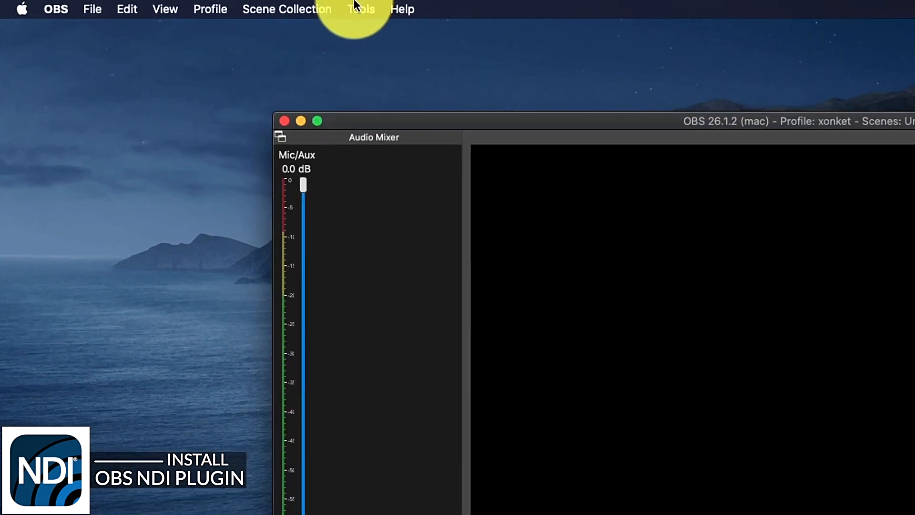
{"action": "left_click", "coordinate": [210, 5]}
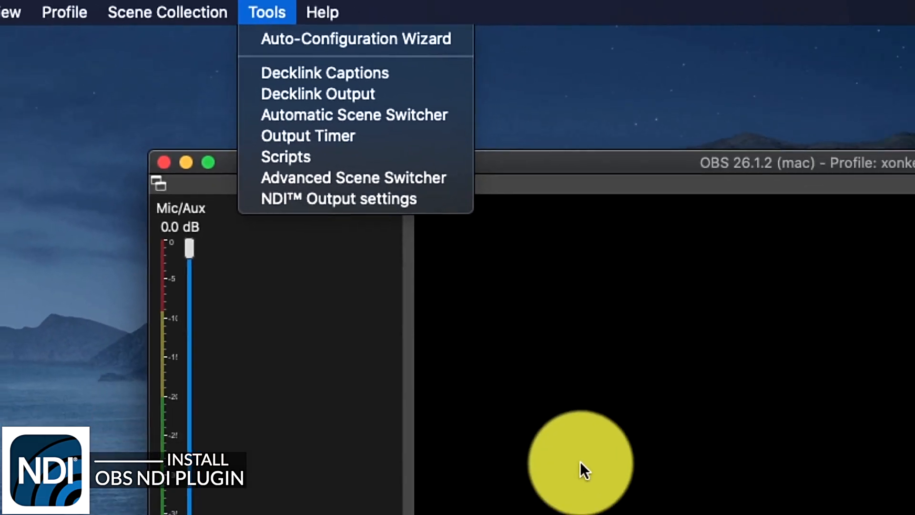
- Add a new NDI™ Source named PC-Zoom Meeting to the existing scene
{"action": "left_click", "coordinate": [579, 461]}
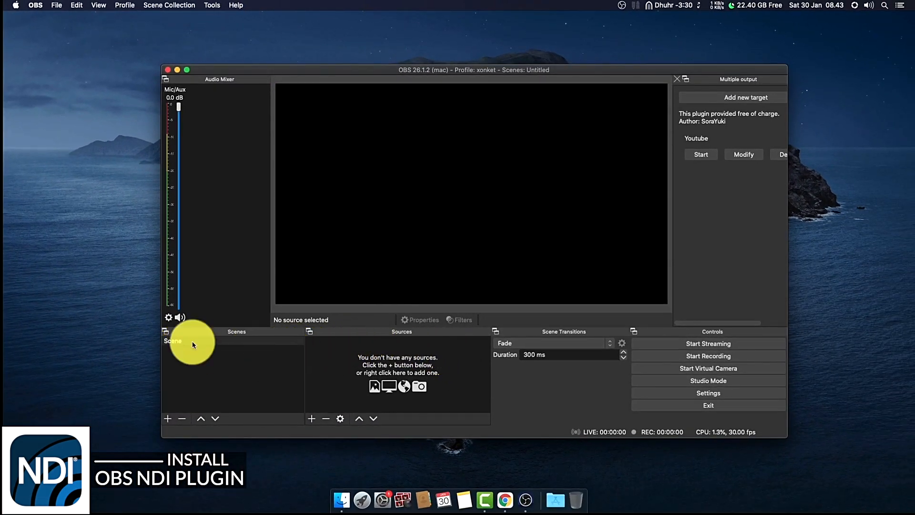
{"action": "left_click", "coordinate": [189, 342]}
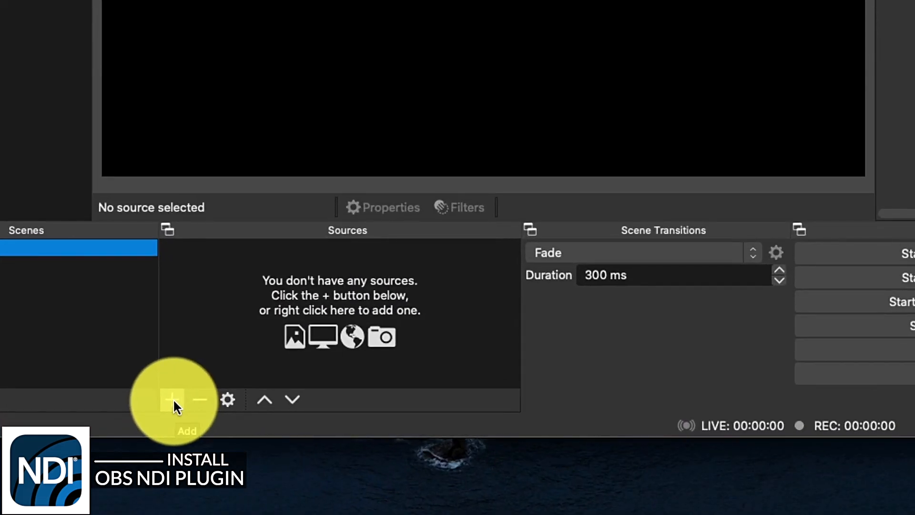
{"action": "left_click", "coordinate": [173, 398]}
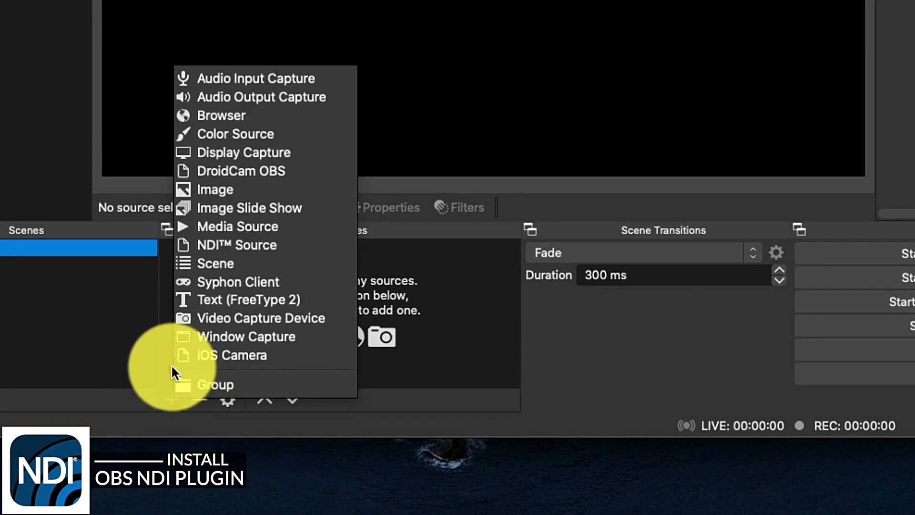
{"action": "left_click", "coordinate": [245, 247]}
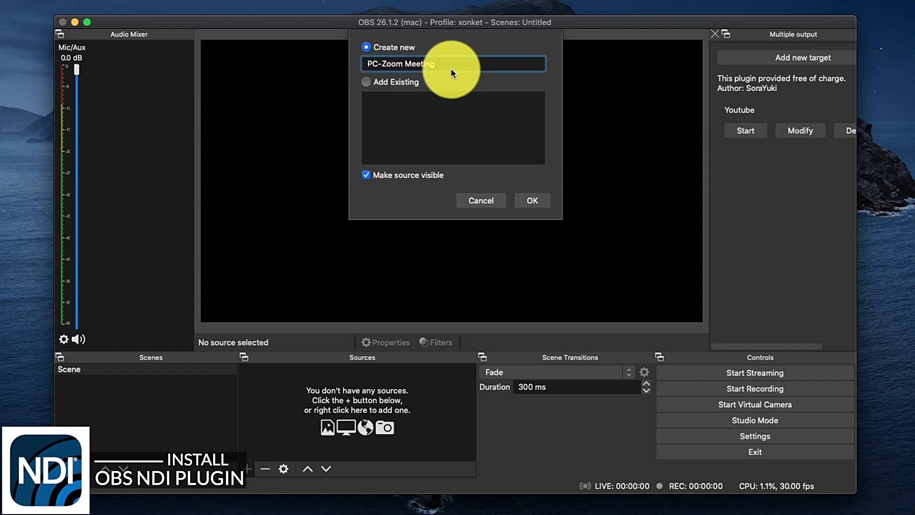
{"action": "left_click", "coordinate": [537, 199]}
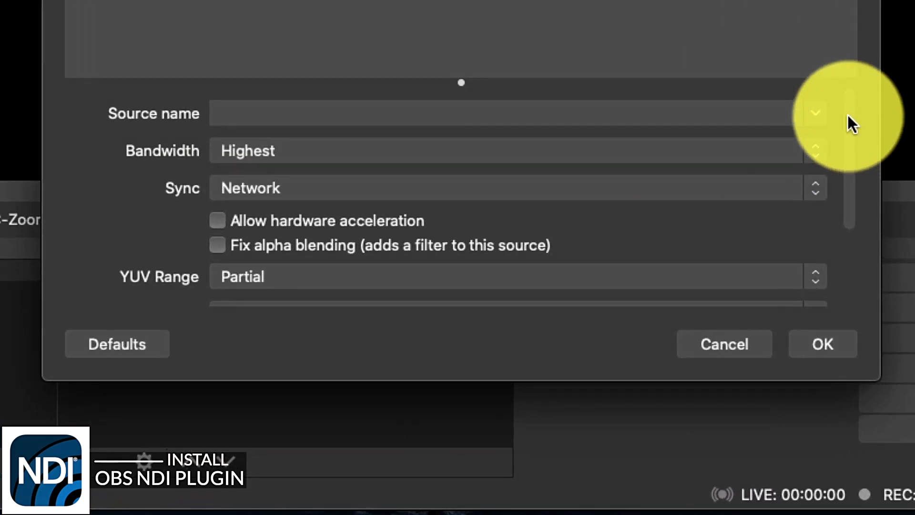
- Set the NDI source name to DESKTOP-1DKCR0M (NVIDIA GeForce GT 730 1) and keep the bandwidth at Highest
{"action": "left_click", "coordinate": [633, 286]}
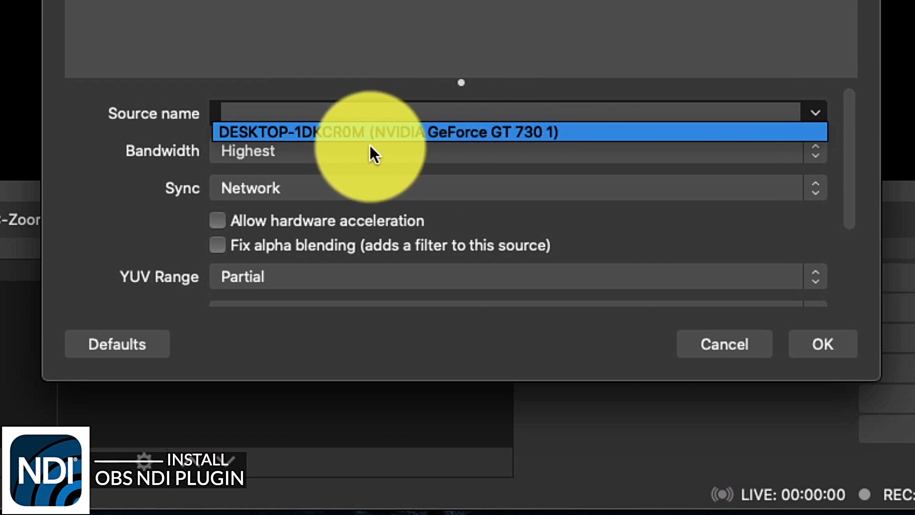
{"action": "left_click", "coordinate": [475, 129]}
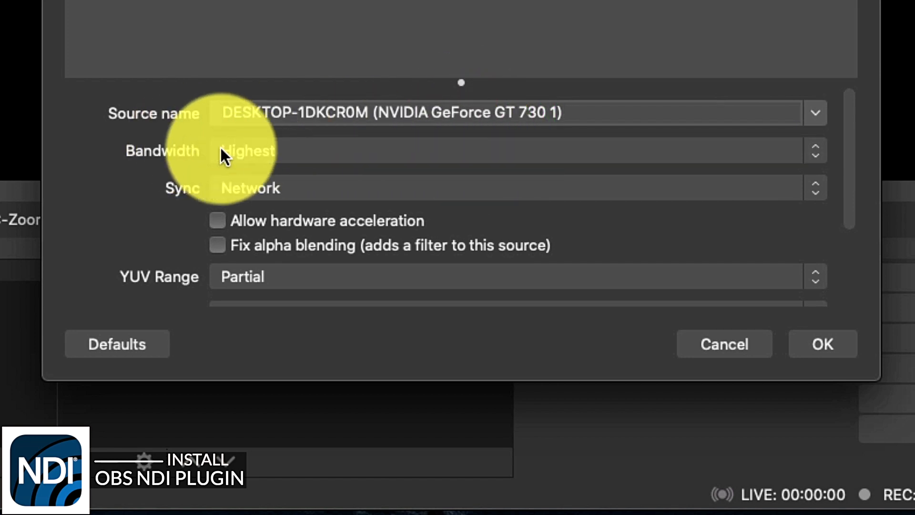
{"action": "left_click", "coordinate": [334, 148]}
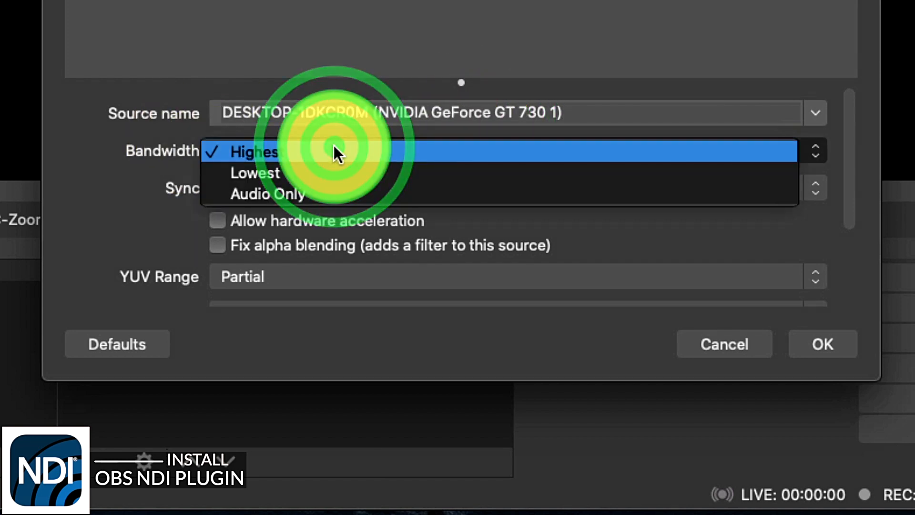
{"action": "left_click", "coordinate": [331, 150]}
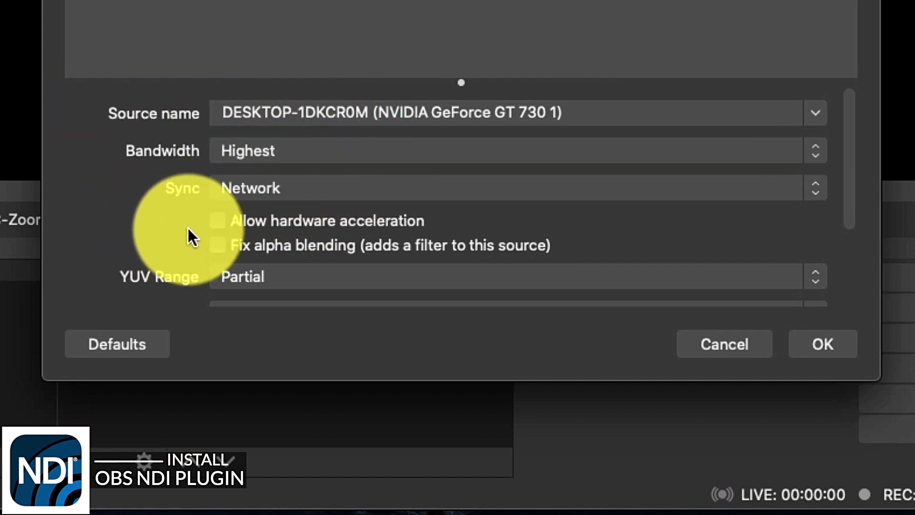
- Enable Allow hardware acceleration and Fix alpha blending for the NDI source and accept its properties
{"action": "left_click", "coordinate": [298, 221]}
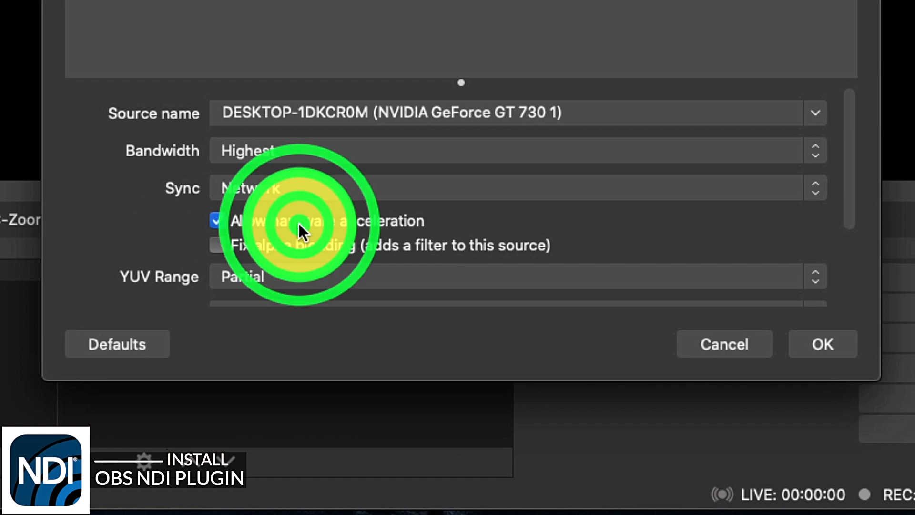
{"action": "left_click", "coordinate": [299, 238]}
{"action": "scroll", "coordinate": [441, 230], "scroll_direction": "down", "scroll_amount": 3}
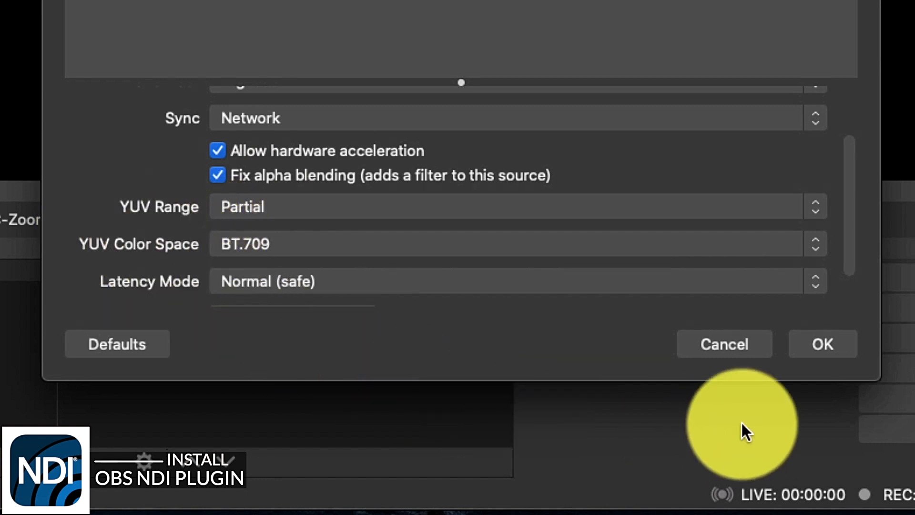
{"action": "left_click", "coordinate": [821, 345]}
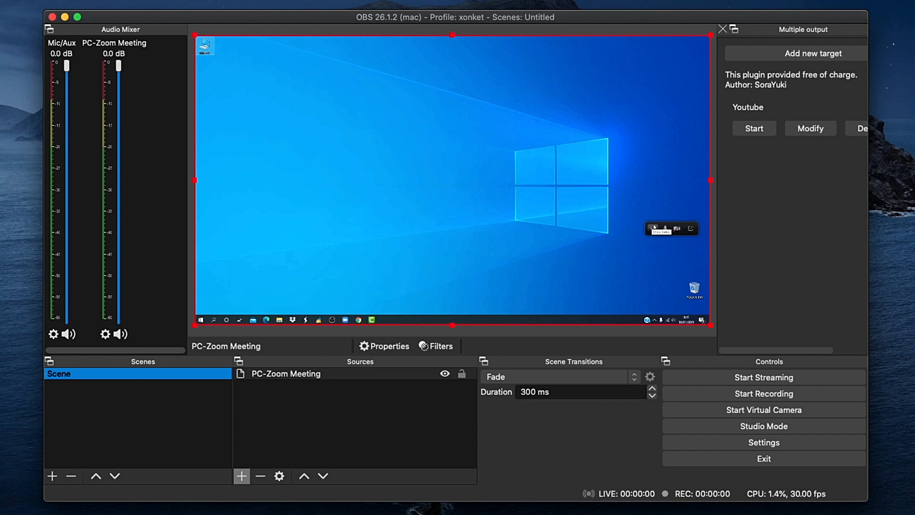
- Restore the minimized Zoom meeting window on the PC and briefly start and stop its camera video to test the feed
{"action": "left_click", "coordinate": [689, 228]}
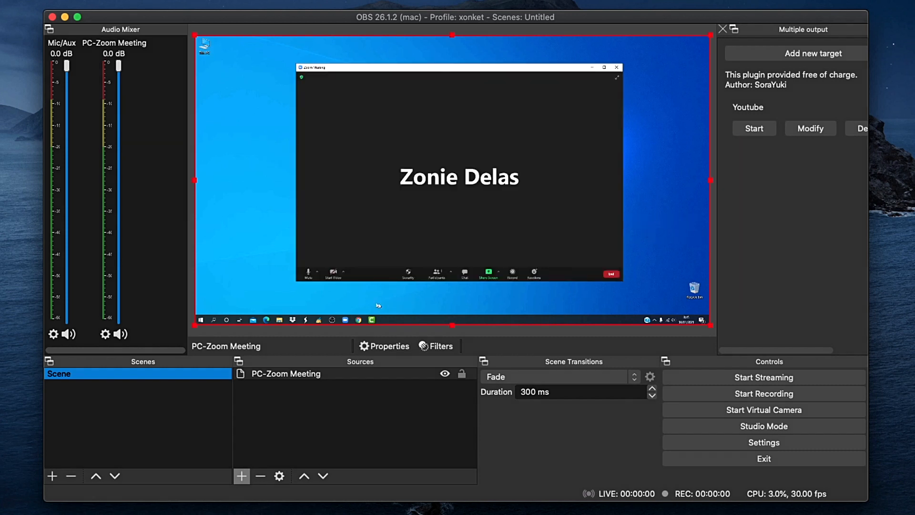
{"action": "mouse_move", "coordinate": [346, 321]}
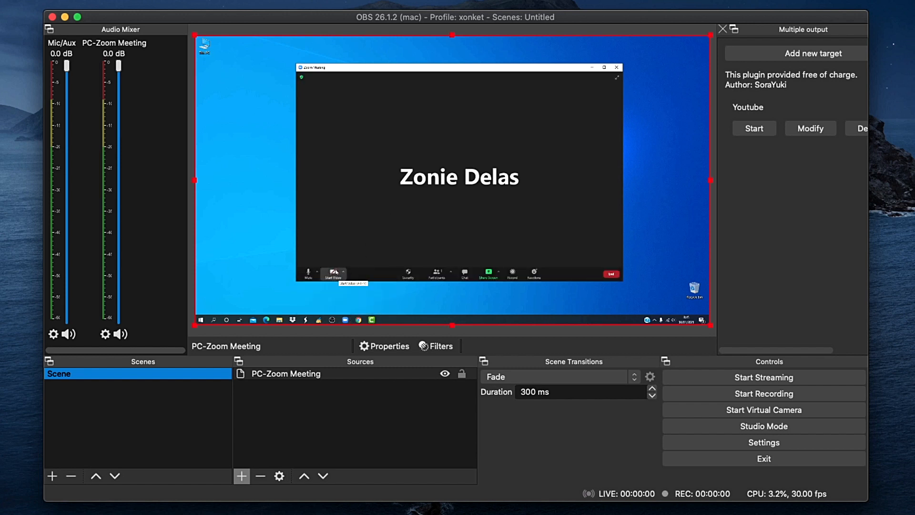
{"action": "left_click", "coordinate": [334, 272]}
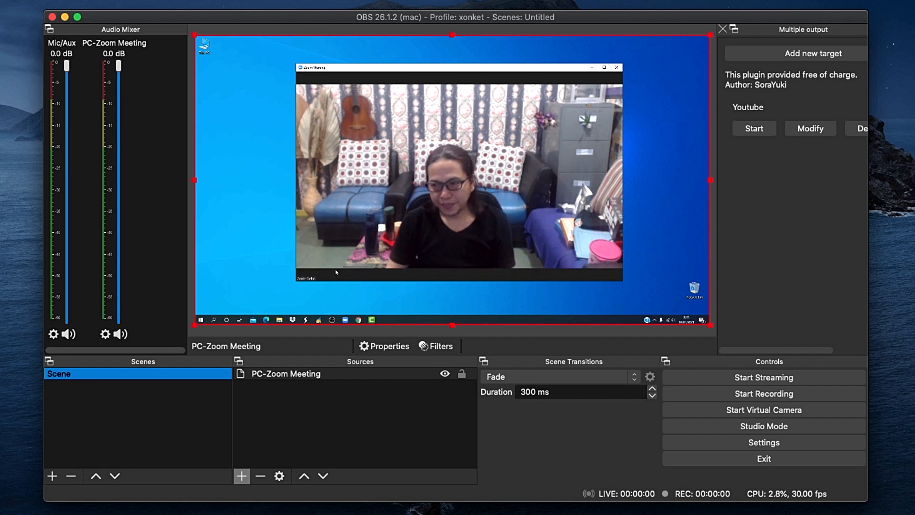
{"action": "left_click", "coordinate": [333, 272]}
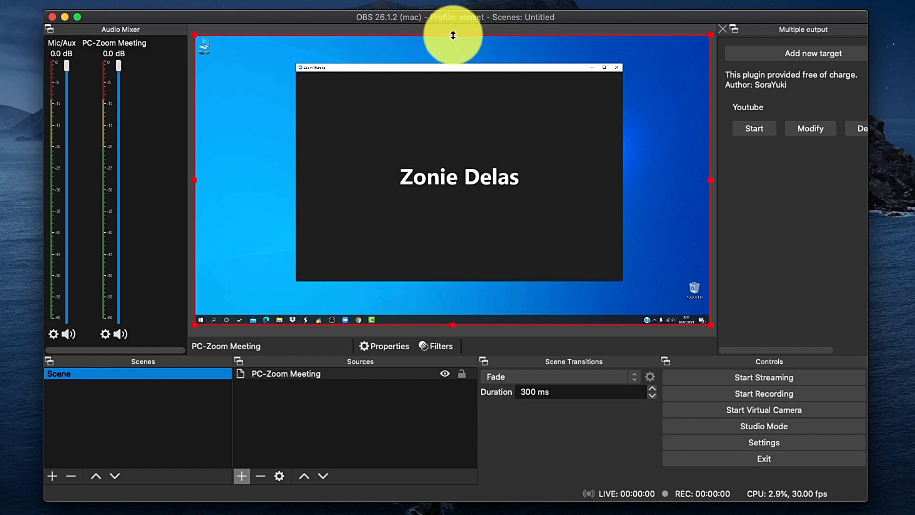
- Crop the PC-Zoom Meeting source on all four sides to the edges of the Zoom meeting window
{"action": "left_click_drag", "start_coordinate": [452, 35], "coordinate": [460, 63]}
{"action": "left_click_drag", "start_coordinate": [452, 325], "coordinate": [464, 282]}
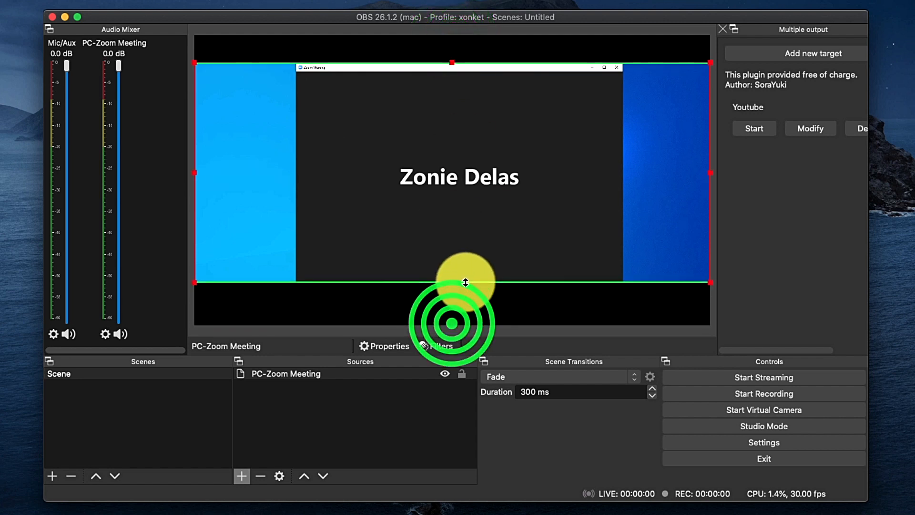
{"action": "left_click_drag", "start_coordinate": [709, 171], "coordinate": [623, 176]}
{"action": "left_click_drag", "start_coordinate": [195, 171], "coordinate": [296, 184]}
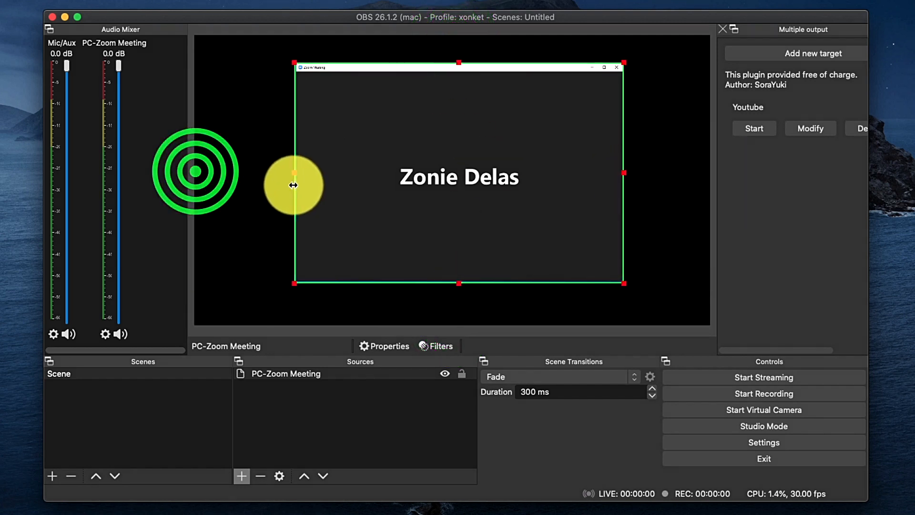
- Enlarge the cropped PC-Zoom Meeting source, reposition it near the middle of the canvas, and deselect it
{"action": "left_click_drag", "start_coordinate": [460, 282], "coordinate": [461, 324]}
{"action": "left_click_drag", "start_coordinate": [488, 62], "coordinate": [487, 47]}
{"action": "left_click_drag", "start_coordinate": [293, 186], "coordinate": [195, 187]}
{"action": "left_click_drag", "start_coordinate": [390, 177], "coordinate": [389, 167]}
{"action": "left_click_drag", "start_coordinate": [452, 35], "coordinate": [452, 80]}
{"action": "left_click_drag", "start_coordinate": [460, 138], "coordinate": [499, 108]}
{"action": "left_click_drag", "start_coordinate": [456, 51], "coordinate": [457, 88]}
{"action": "left_click_drag", "start_coordinate": [459, 155], "coordinate": [487, 115]}
{"action": "left_click", "coordinate": [677, 206]}
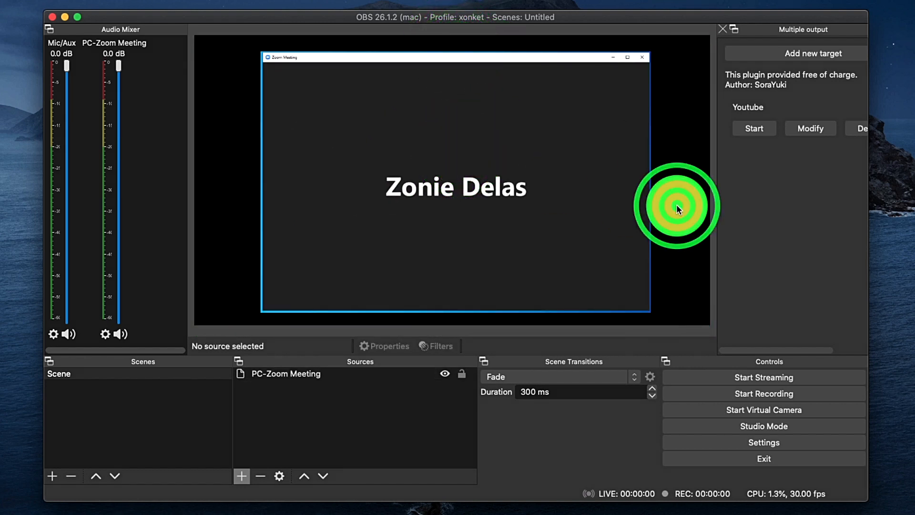